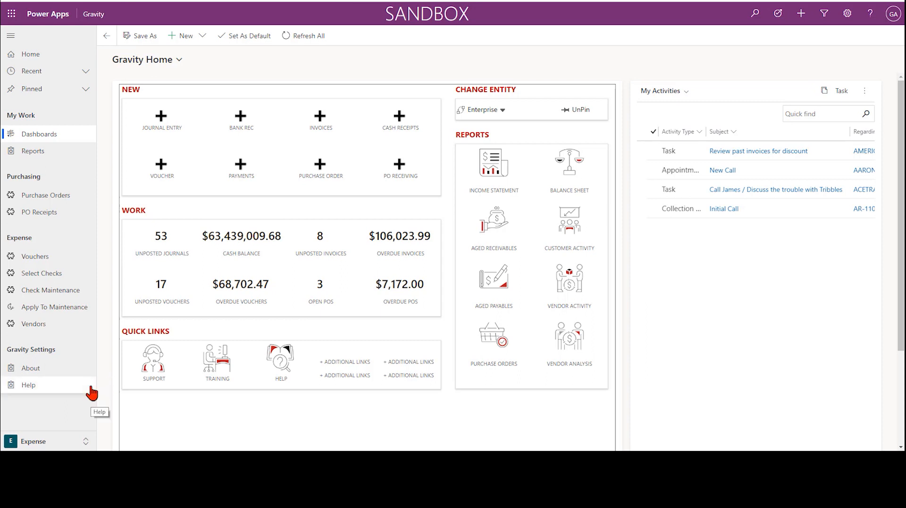
Open the 19mon item in the Inventory area and examine its summary and inventory quantities by site.
{"action": "left_click", "coordinate": [86, 441]}
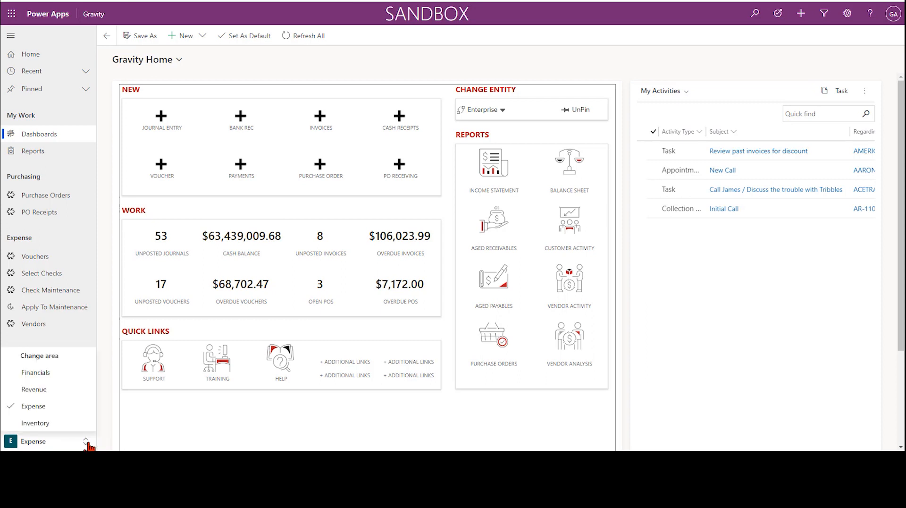
{"action": "left_click", "coordinate": [79, 424]}
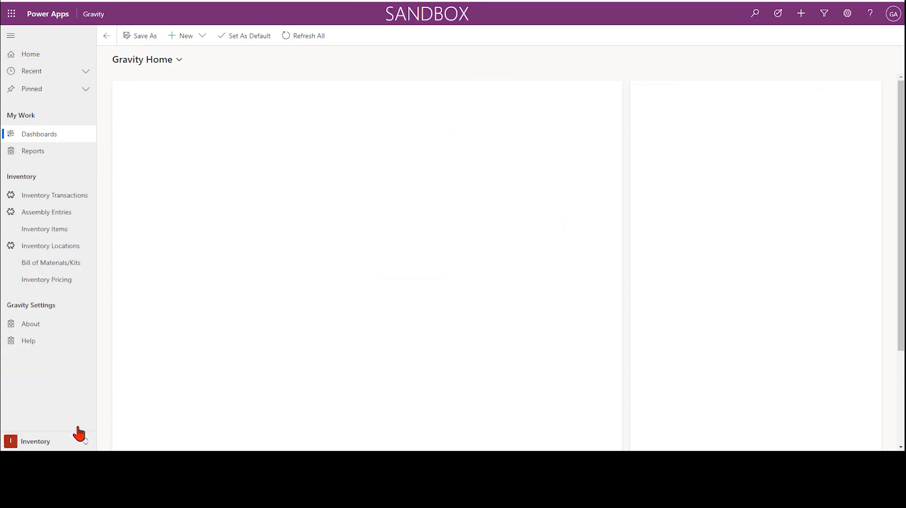
{"action": "left_click", "coordinate": [76, 232]}
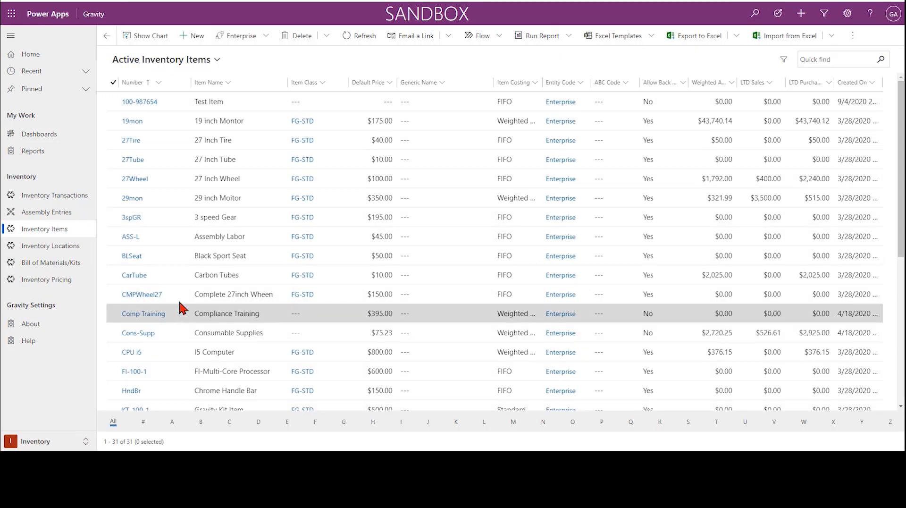
{"action": "left_click", "coordinate": [134, 122]}
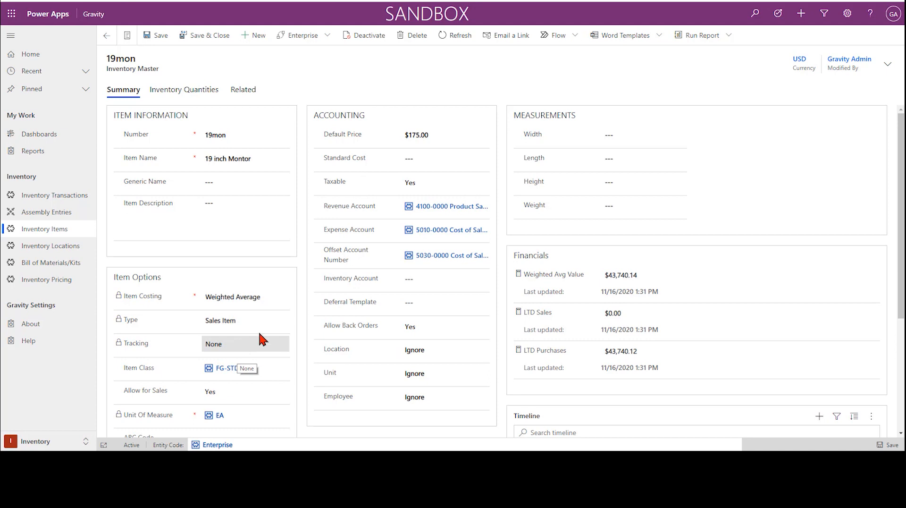
{"action": "left_click", "coordinate": [194, 92]}
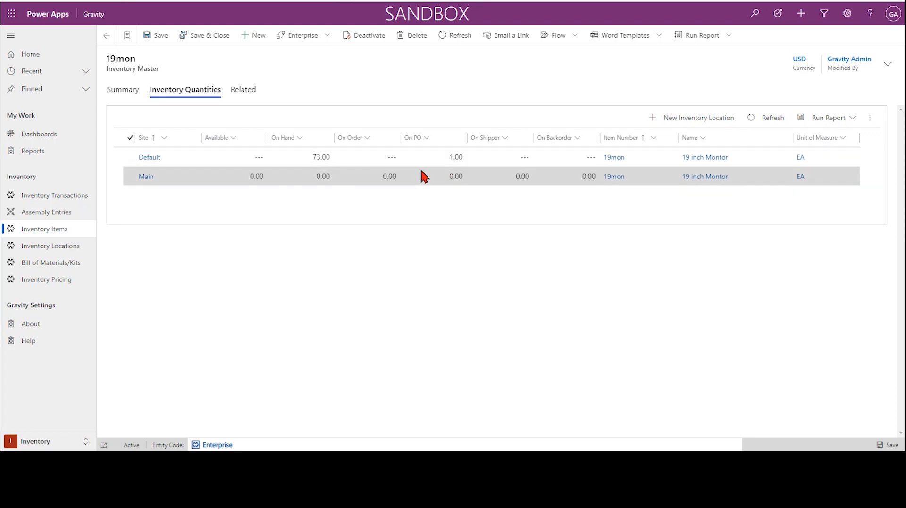
Switch to the Expense area and open the inventory lines of the new A Travel Company purchase order dated 11/14/2020.
{"action": "left_click", "coordinate": [85, 441]}
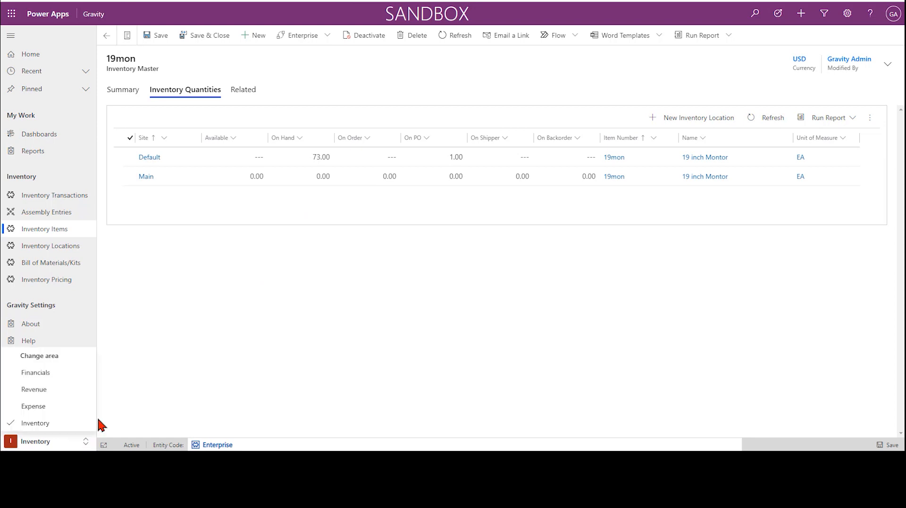
{"action": "left_click", "coordinate": [67, 409]}
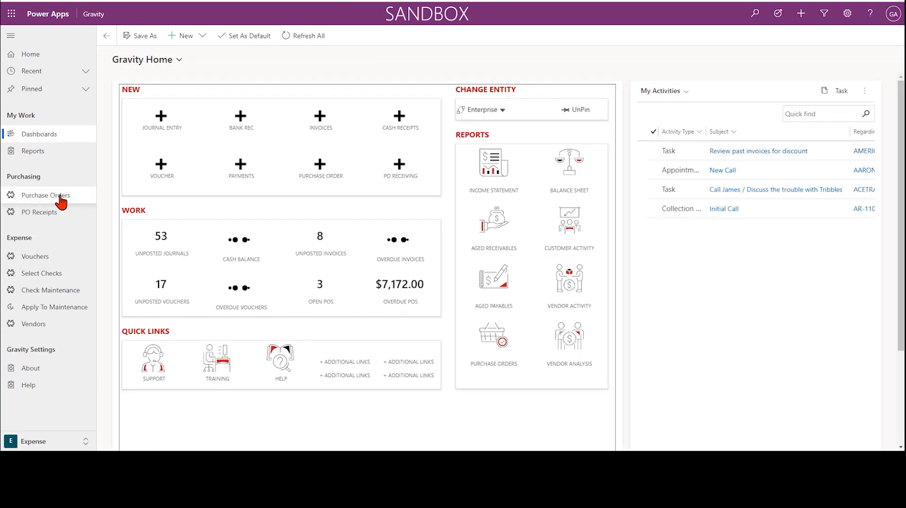
{"action": "left_click", "coordinate": [60, 197]}
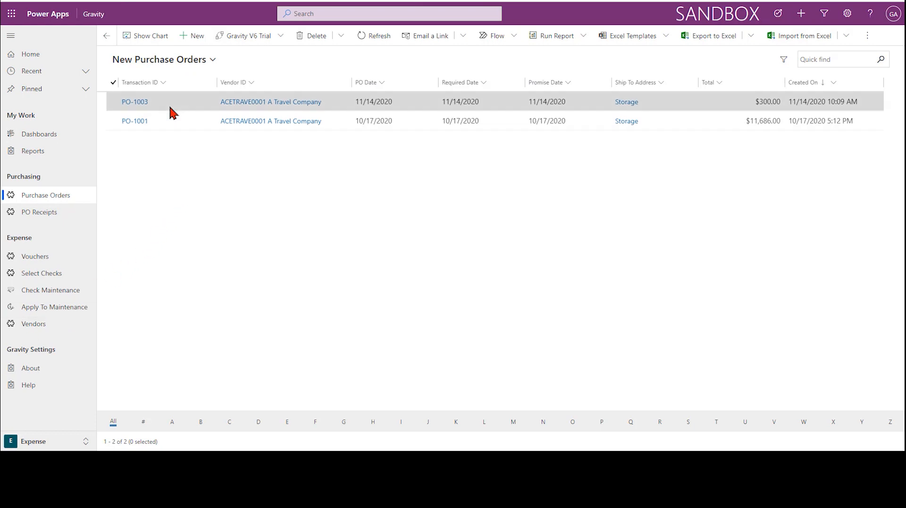
{"action": "left_click", "coordinate": [139, 104]}
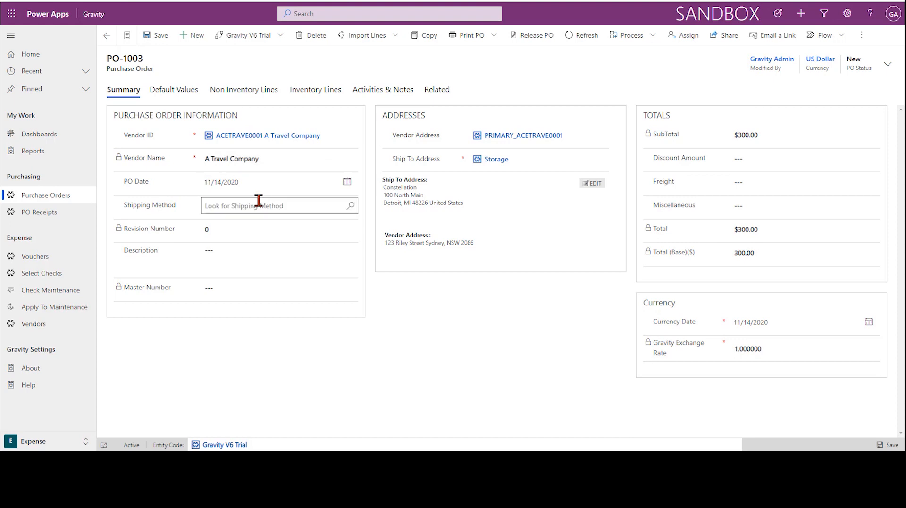
{"action": "left_click", "coordinate": [243, 255]}
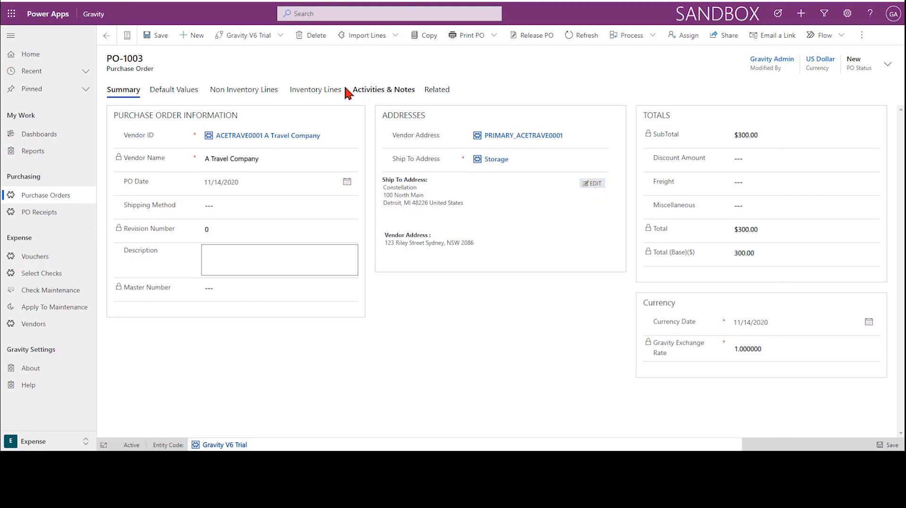
{"action": "left_click", "coordinate": [327, 99]}
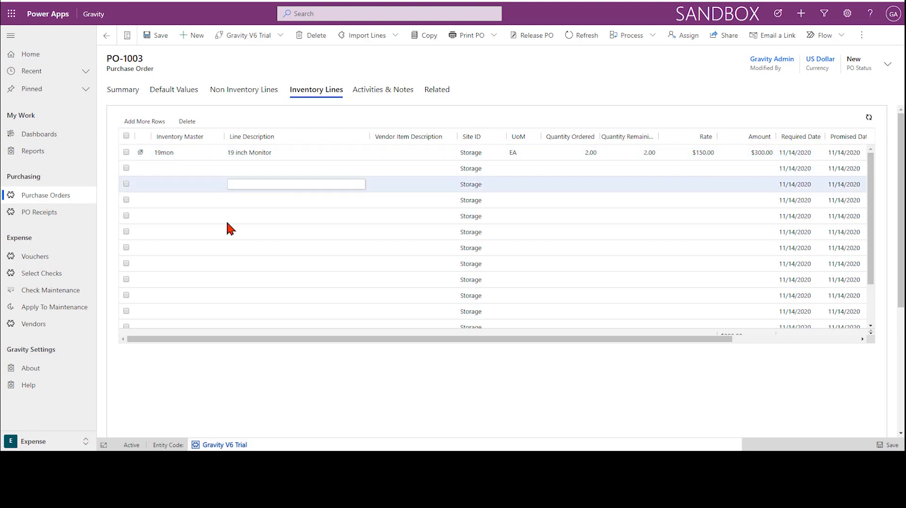
Preview the printed purchase order, check its line items and totals section, and close the preview.
{"action": "left_click", "coordinate": [491, 40]}
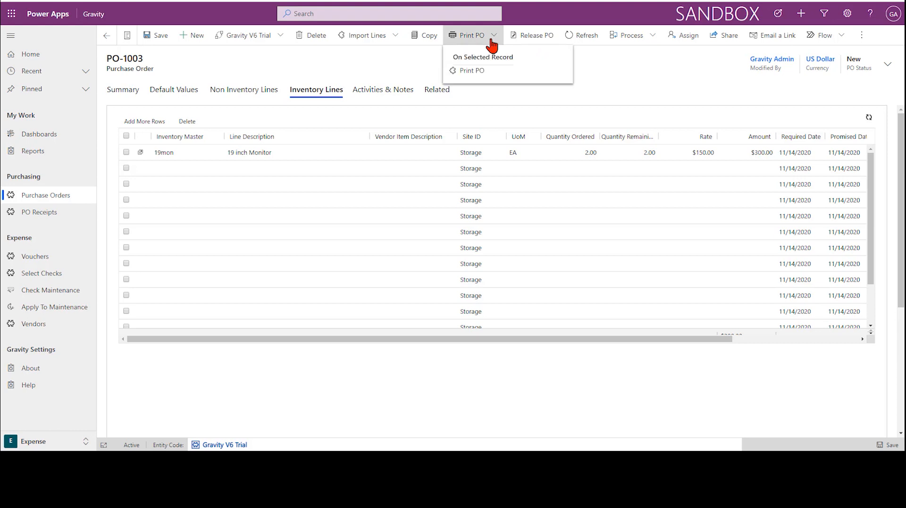
{"action": "left_click", "coordinate": [479, 72]}
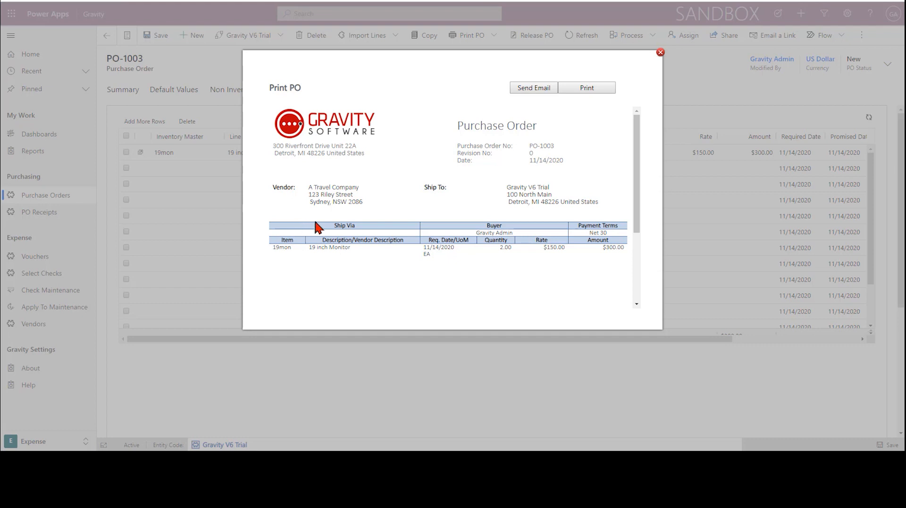
{"action": "scroll", "coordinate": [366, 230], "scroll_direction": "down", "scroll_amount": 3}
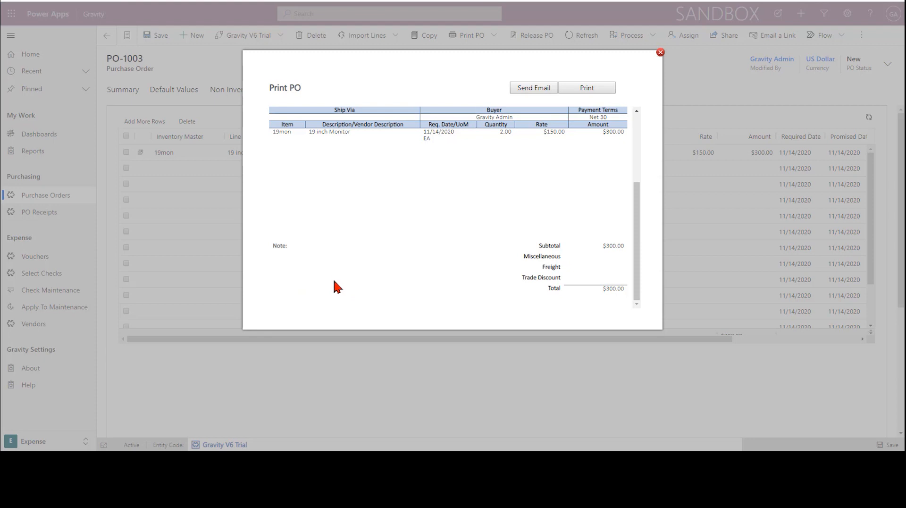
{"action": "scroll", "coordinate": [338, 283], "scroll_direction": "up", "scroll_amount": 3}
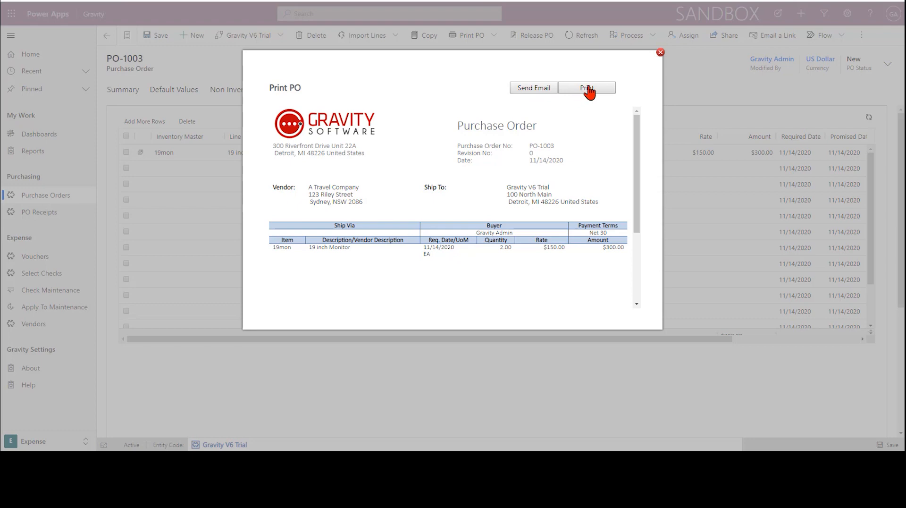
{"action": "left_click", "coordinate": [660, 52]}
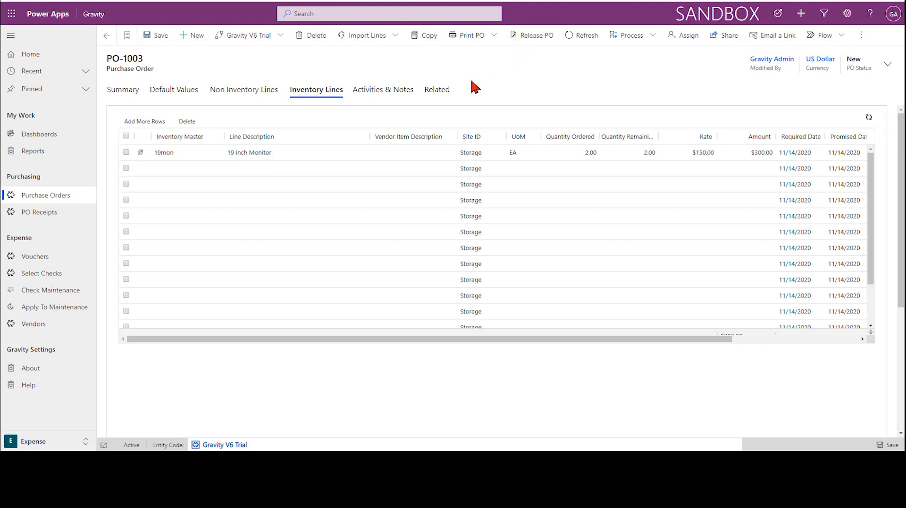
Release the purchase order and show its summary.
{"action": "left_click", "coordinate": [566, 158]}
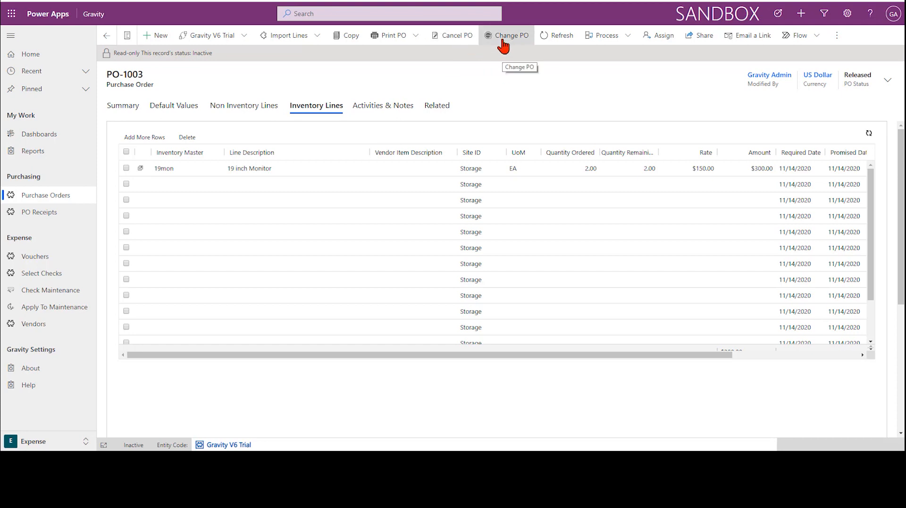
{"action": "left_click", "coordinate": [131, 107]}
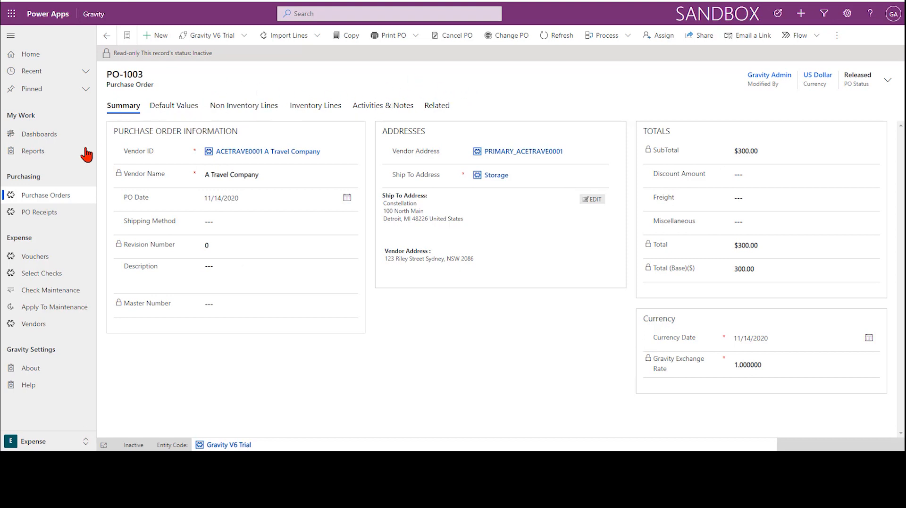
Create a new PO receipt with A Travel Company as the vendor.
{"action": "left_click", "coordinate": [41, 218]}
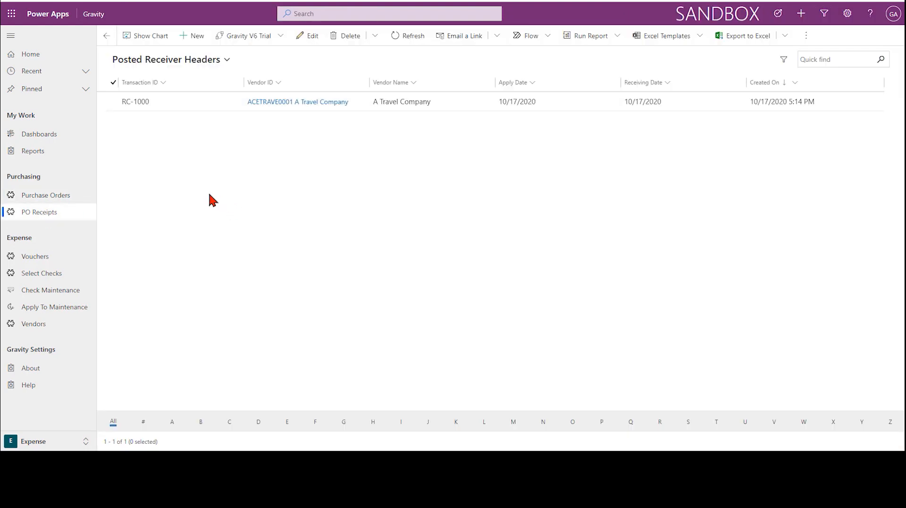
{"action": "left_click", "coordinate": [195, 38]}
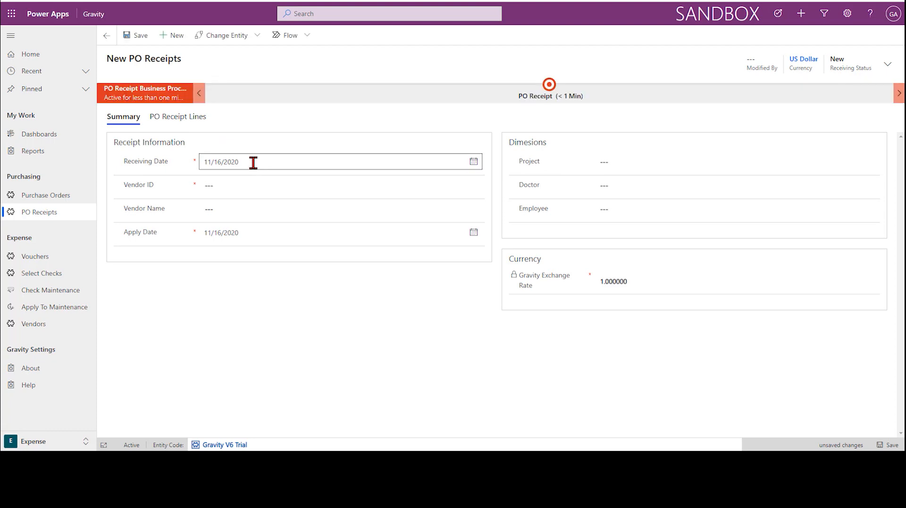
{"action": "left_click", "coordinate": [238, 186]}
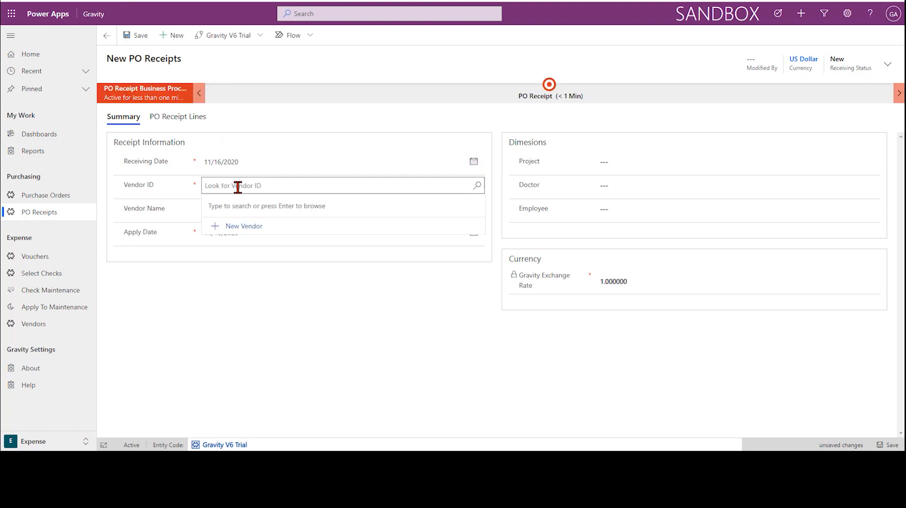
{"action": "type", "text": "ace"}
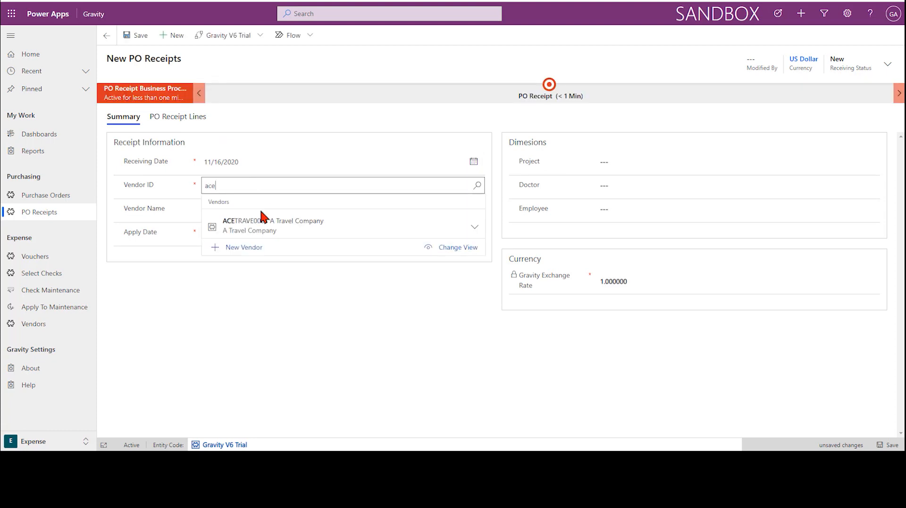
{"action": "left_click", "coordinate": [266, 228]}
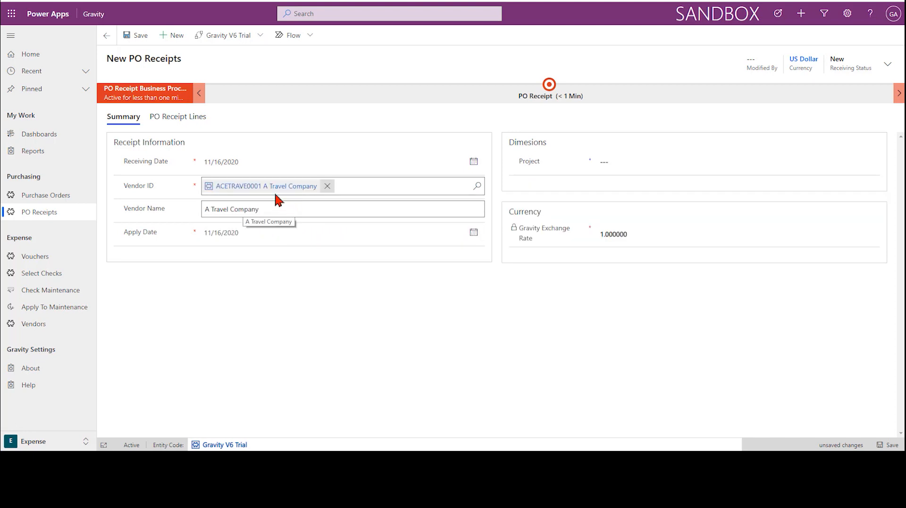
Add the 19 inch Monitor line with 2.00 ordered from the released purchase order to the receipt lines.
{"action": "left_click", "coordinate": [182, 117]}
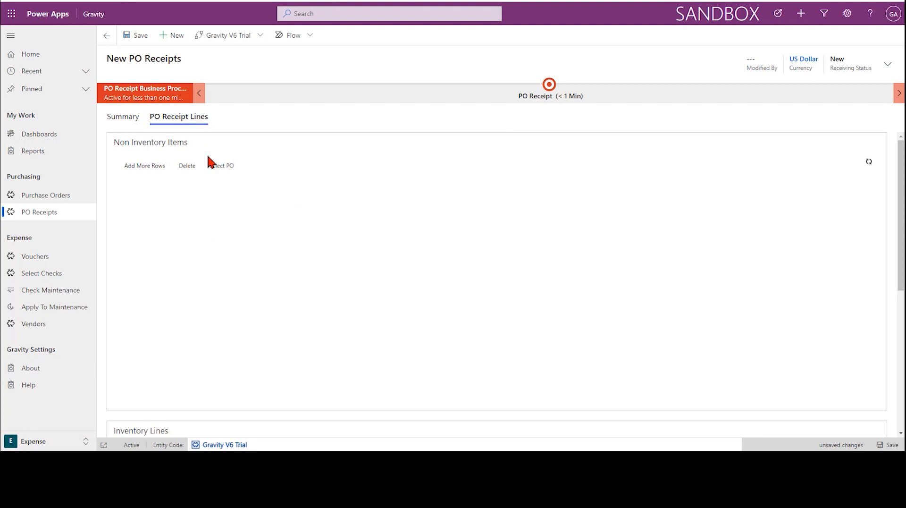
{"action": "left_click", "coordinate": [212, 165]}
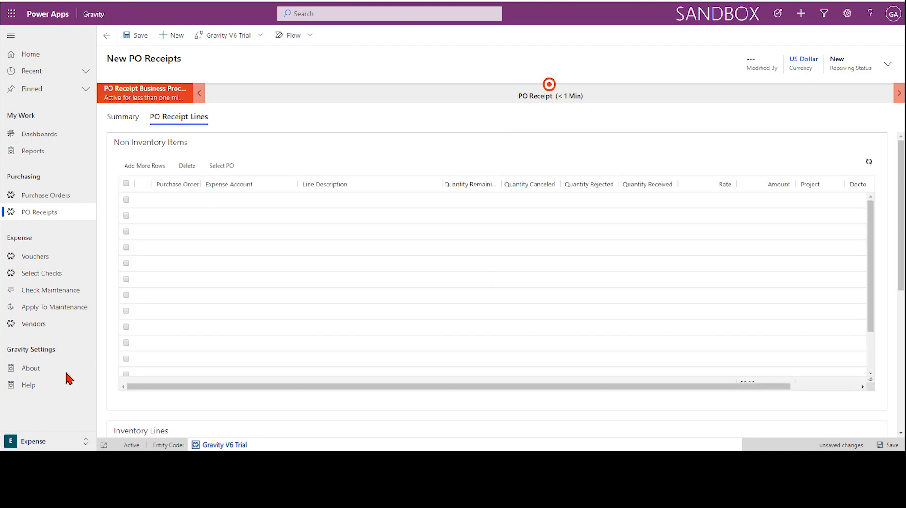
{"action": "left_click", "coordinate": [222, 167]}
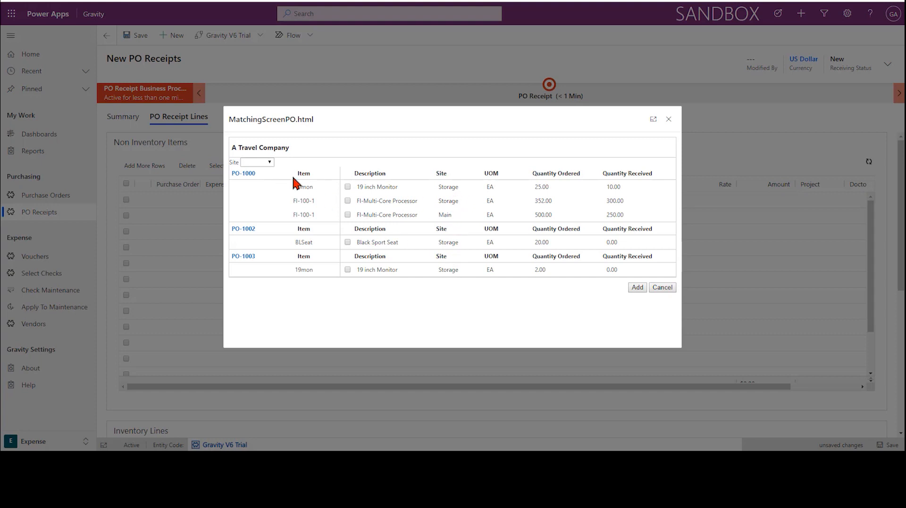
{"action": "left_click", "coordinate": [269, 164]}
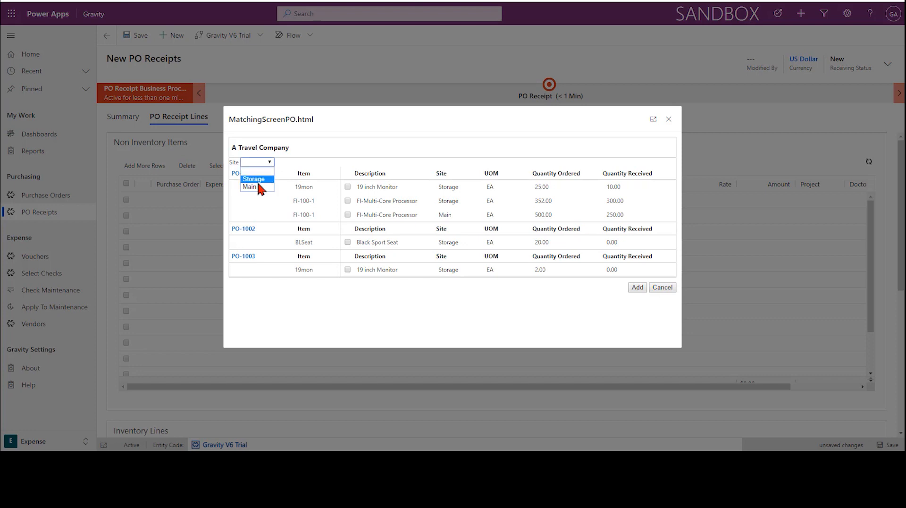
{"action": "left_click", "coordinate": [271, 164]}
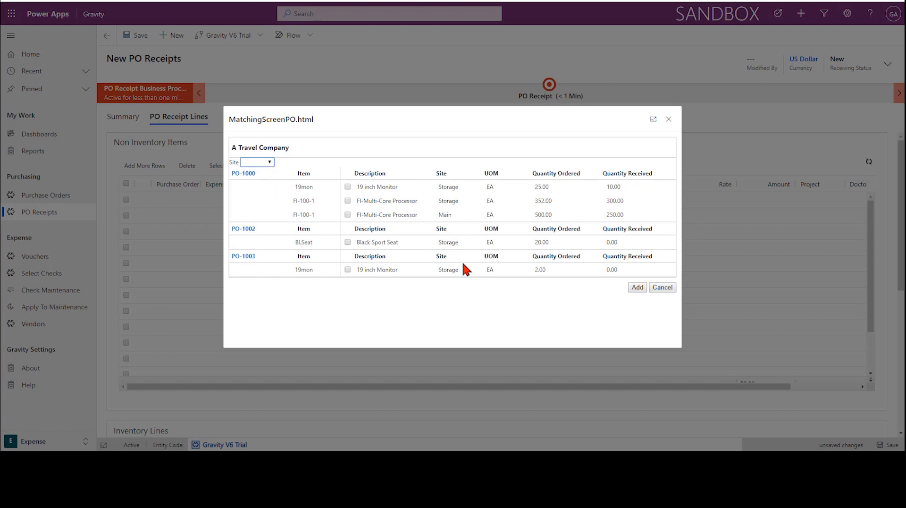
{"action": "left_click", "coordinate": [348, 269]}
{"action": "left_click", "coordinate": [637, 288]}
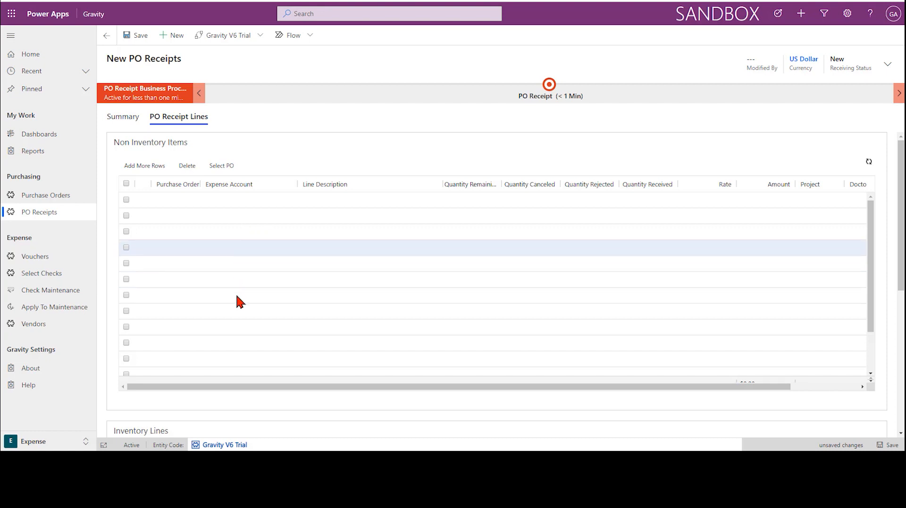
Review the receipt's 19mon inventory line and save the new PO receipt.
{"action": "scroll", "coordinate": [294, 300], "scroll_direction": "down", "scroll_amount": 5}
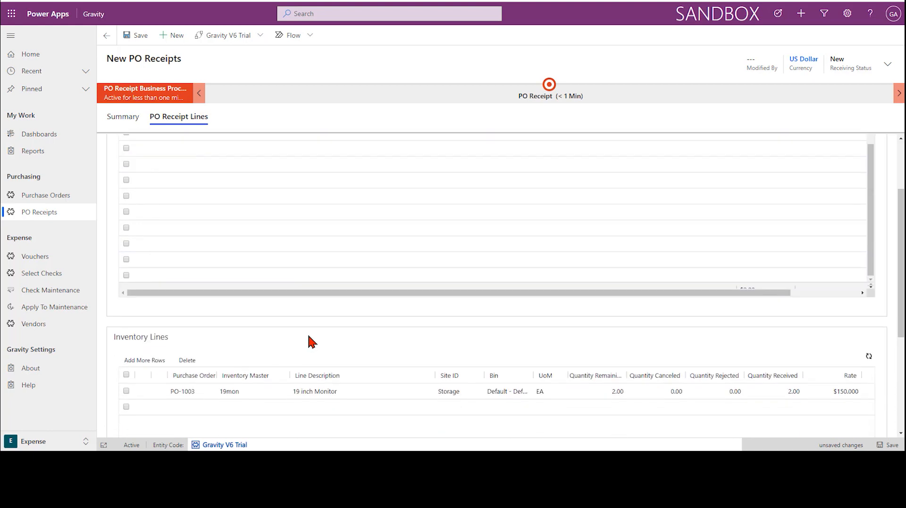
{"action": "left_click", "coordinate": [188, 405]}
{"action": "left_click", "coordinate": [465, 407]}
{"action": "left_click", "coordinate": [643, 395]}
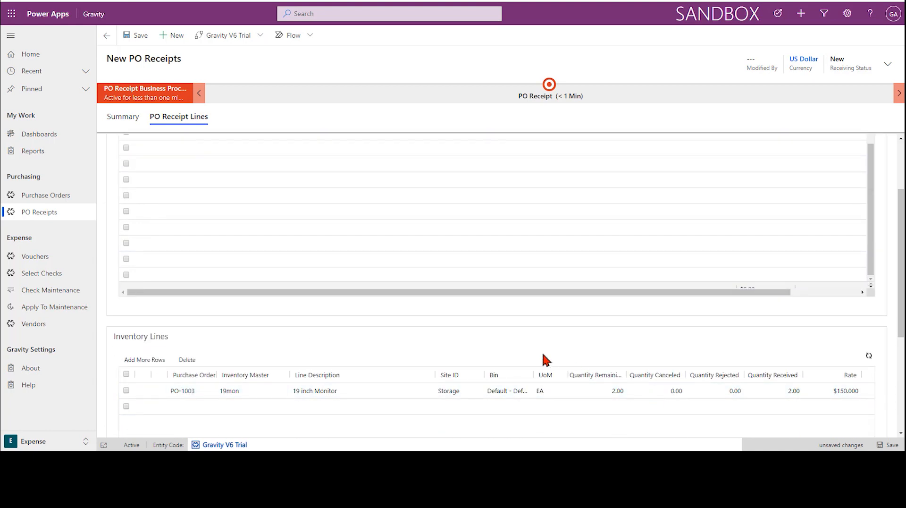
{"action": "scroll", "coordinate": [603, 358], "scroll_direction": "up", "scroll_amount": 2}
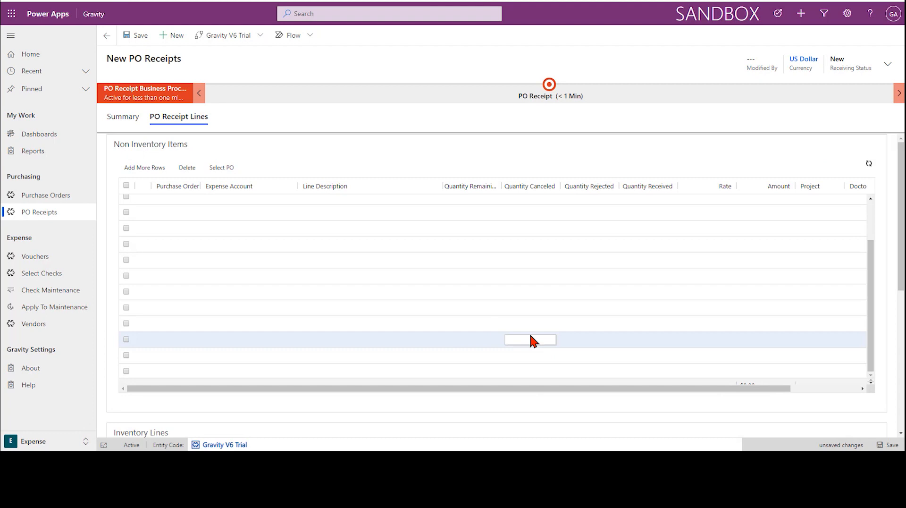
{"action": "left_click", "coordinate": [135, 43]}
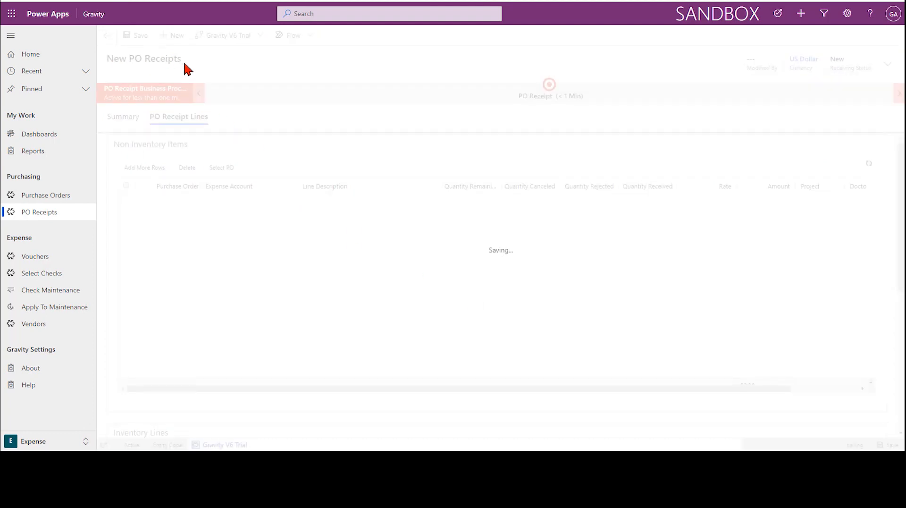